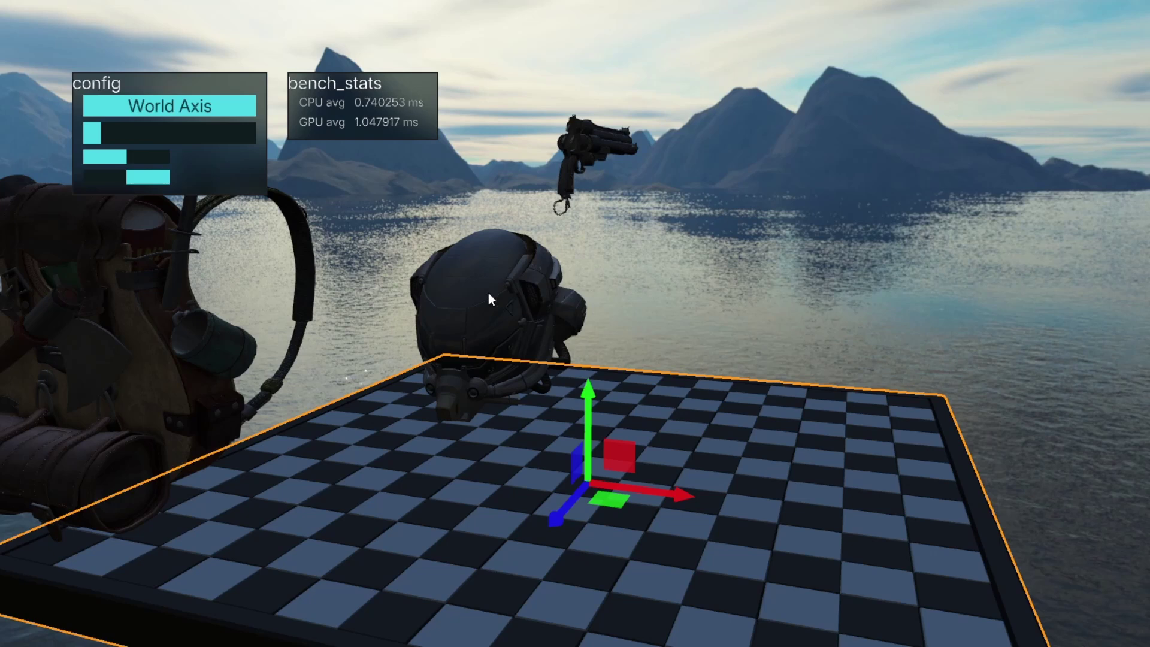
Step: Select the helmet and toggle its gizmo between rotate and move modes
click(487, 292)
click(687, 469)
click(466, 285)
key(e)
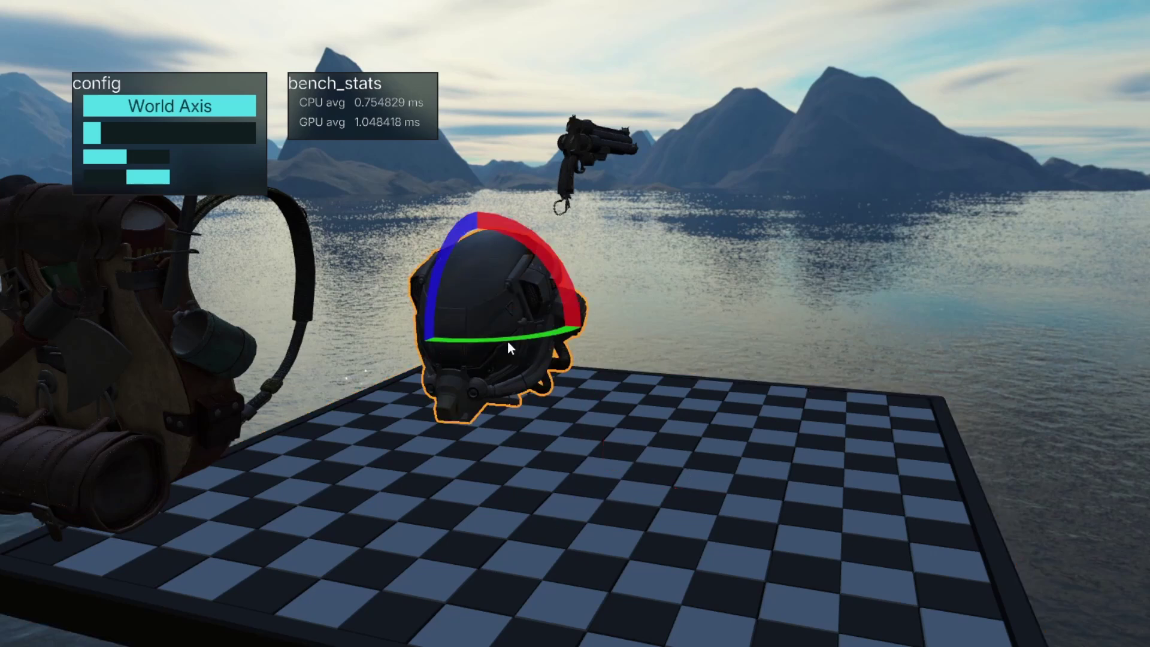
key(w)
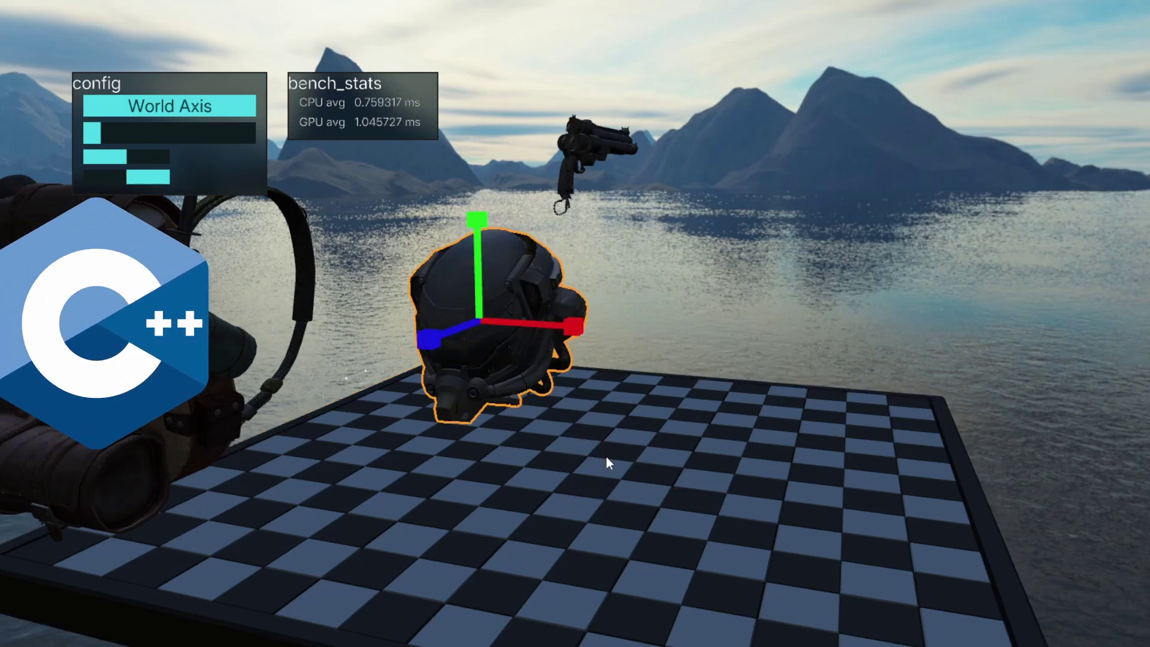
Step: Move the checkerboard platform along its X, Y and Z axes to a new floor position
click(639, 495)
key(w)
mouse_move(666, 494)
mouse_down()
mouse_move(744, 501)
mouse_move(674, 494)
mouse_up()
mouse_move(593, 411)
mouse_down()
mouse_move(610, 294)
mouse_move(594, 413)
mouse_up()
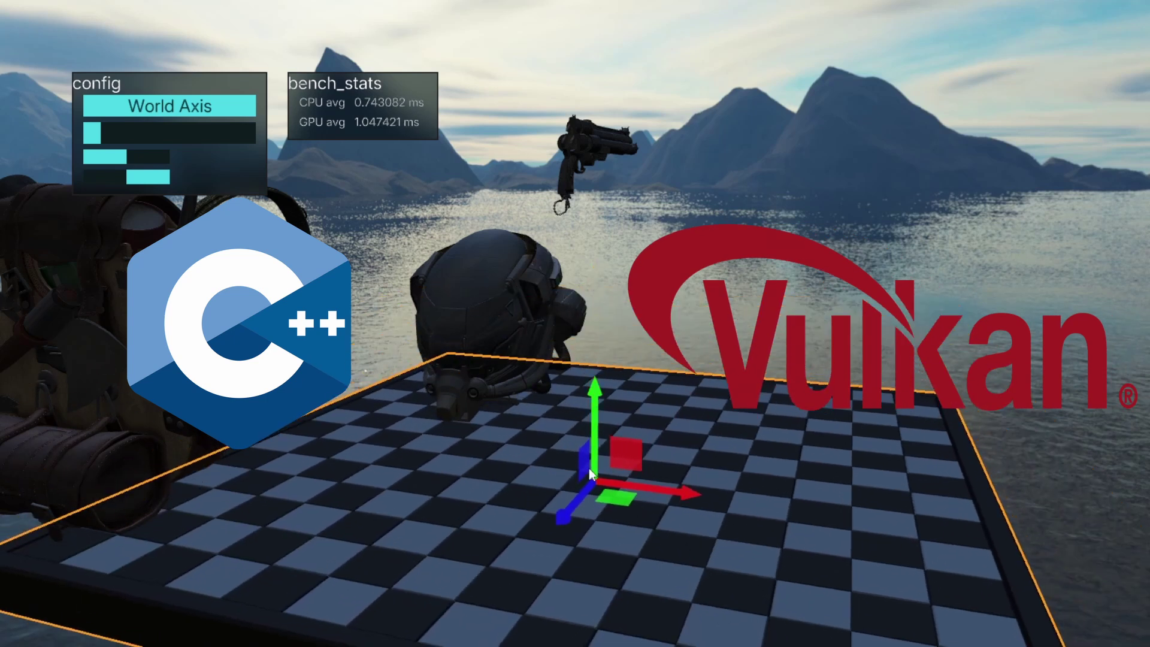
drag(579, 503, 569, 413)
Step: Stretch the helmet wider along its X axis with the scale gizmo
click(497, 281)
key(r)
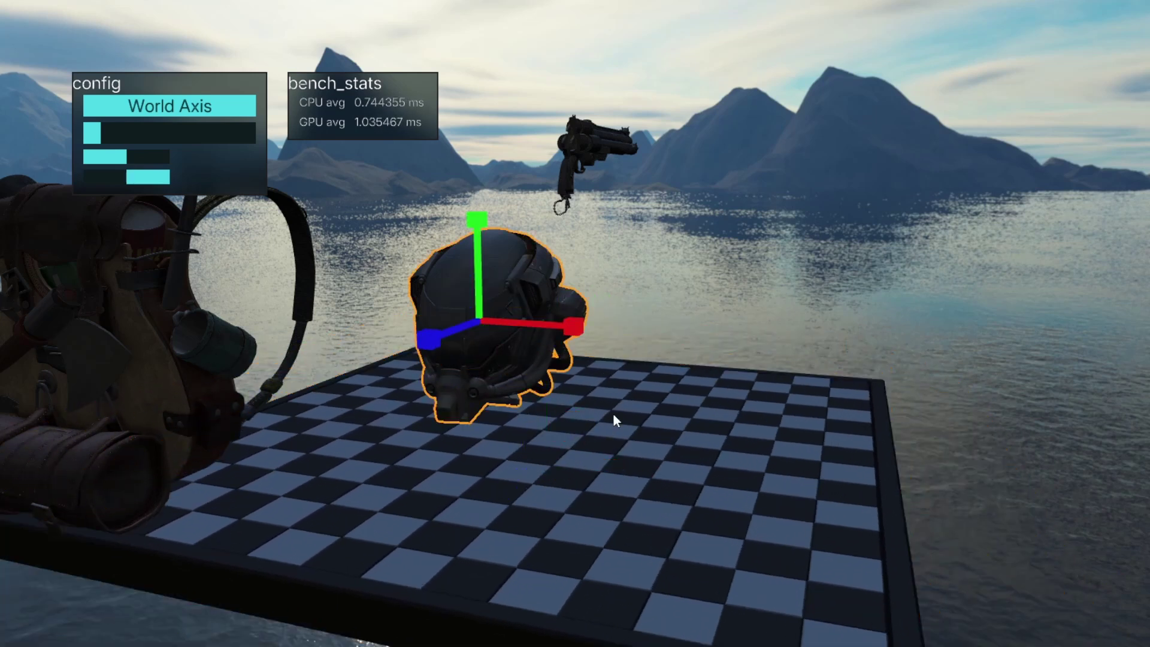
drag(566, 326, 627, 340)
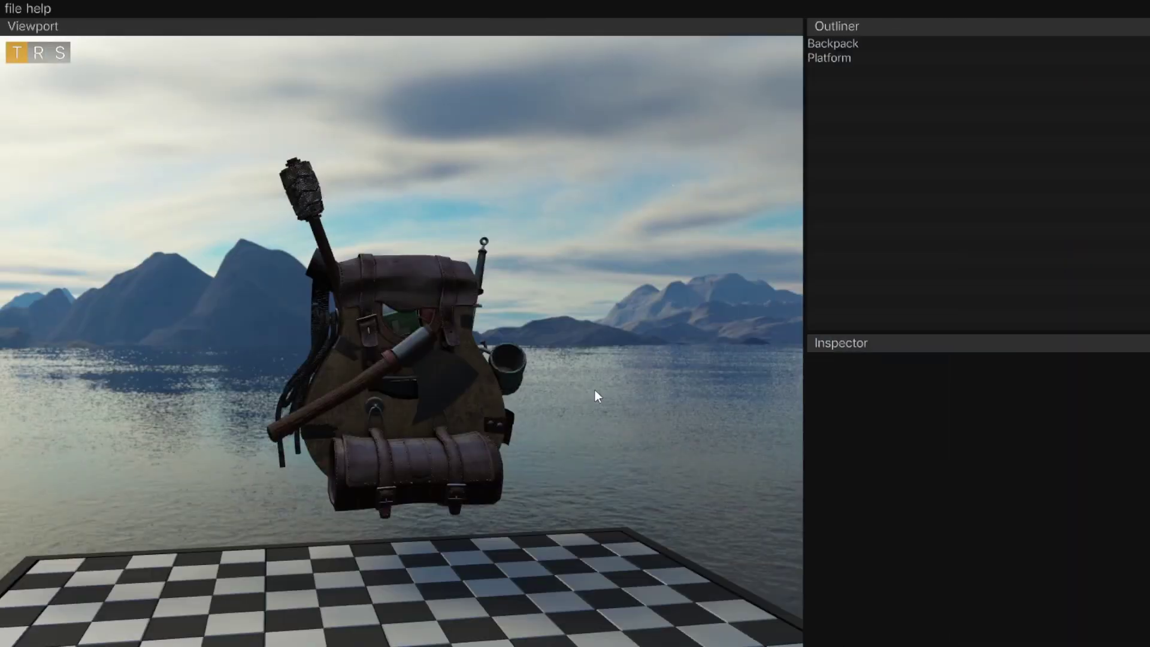
right_drag(594, 390, 569, 268)
Step: Rotate the backpack about its Z axis to 0.732
click(511, 289)
key(r)
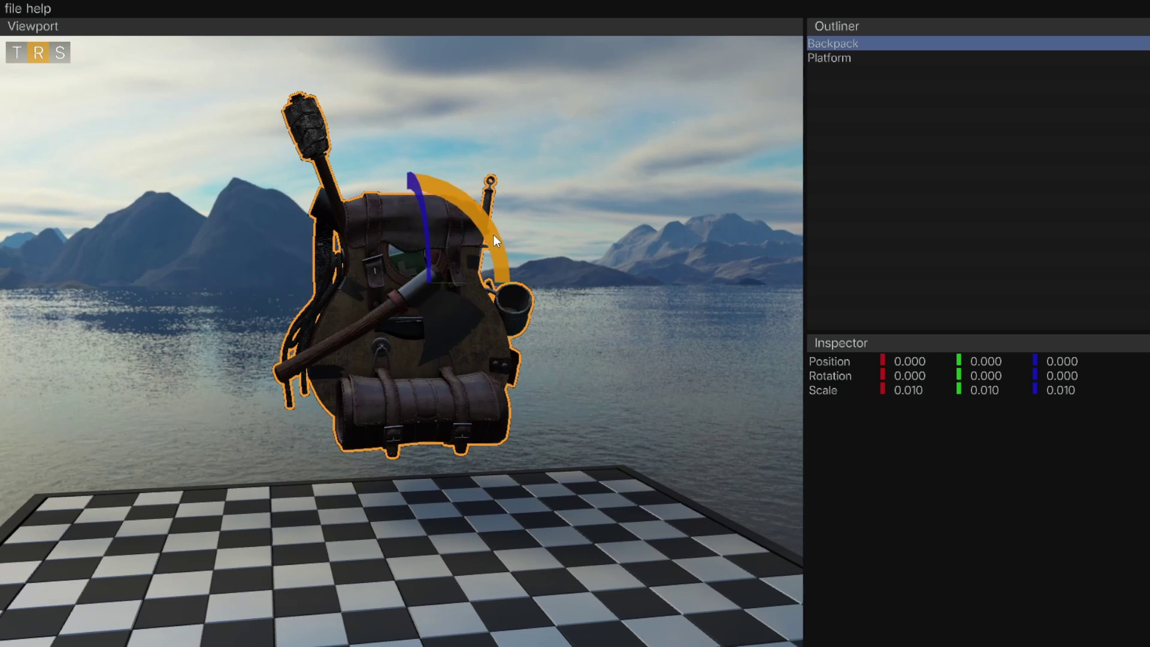
drag(493, 234, 481, 204)
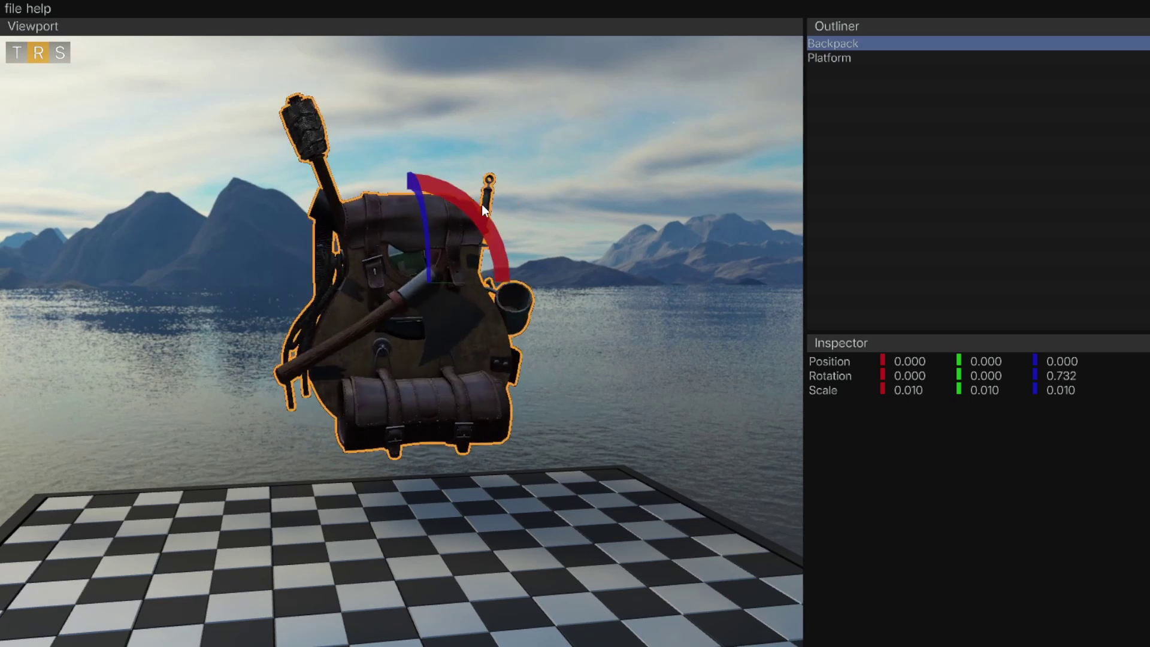
Step: Move the Platform within its plane to position 2.313, -4.655, 0
click(832, 58)
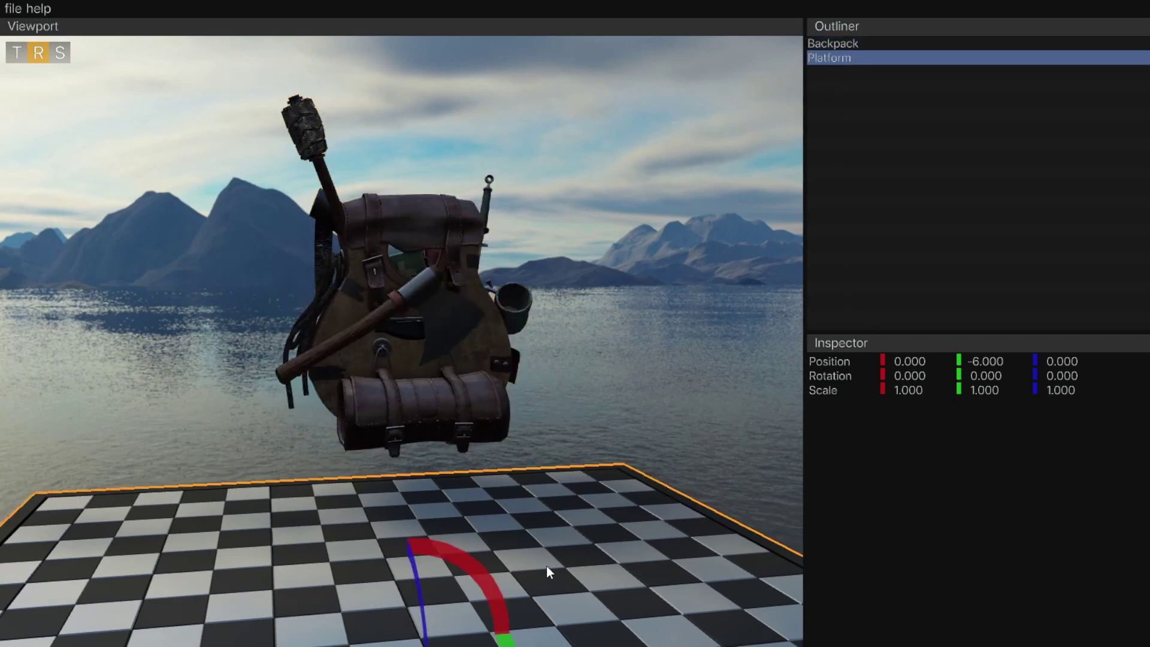
key(t)
drag(438, 592, 530, 446)
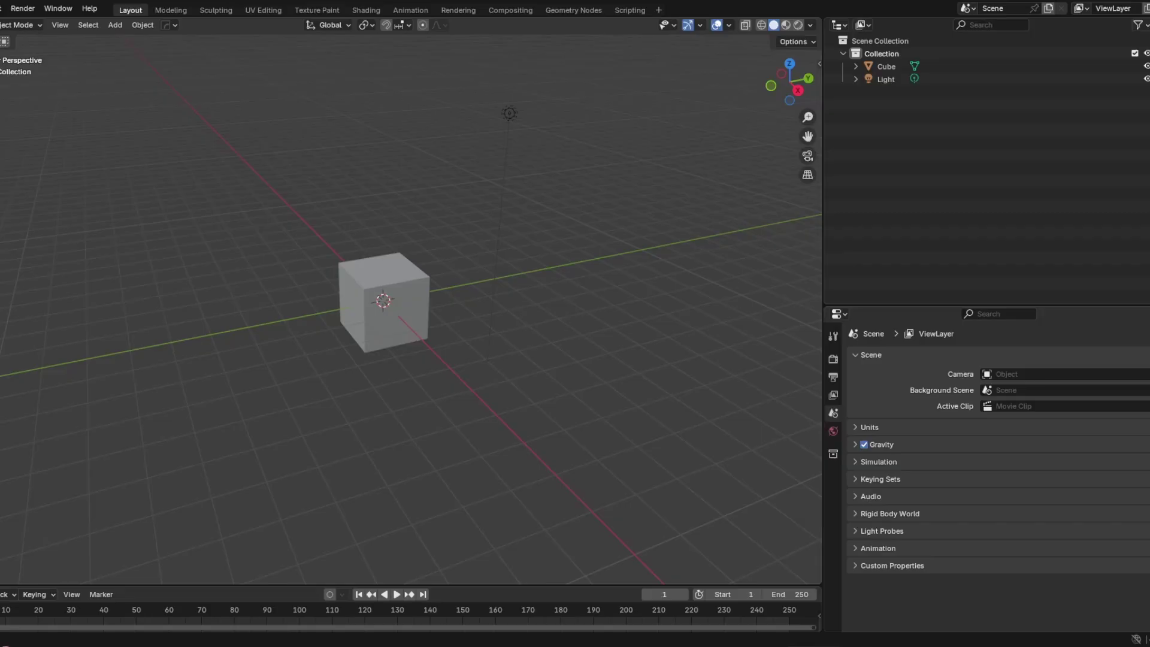
Step: Split the 3D viewport vertically into left and right views and orbit the right one
right_click(822, 230)
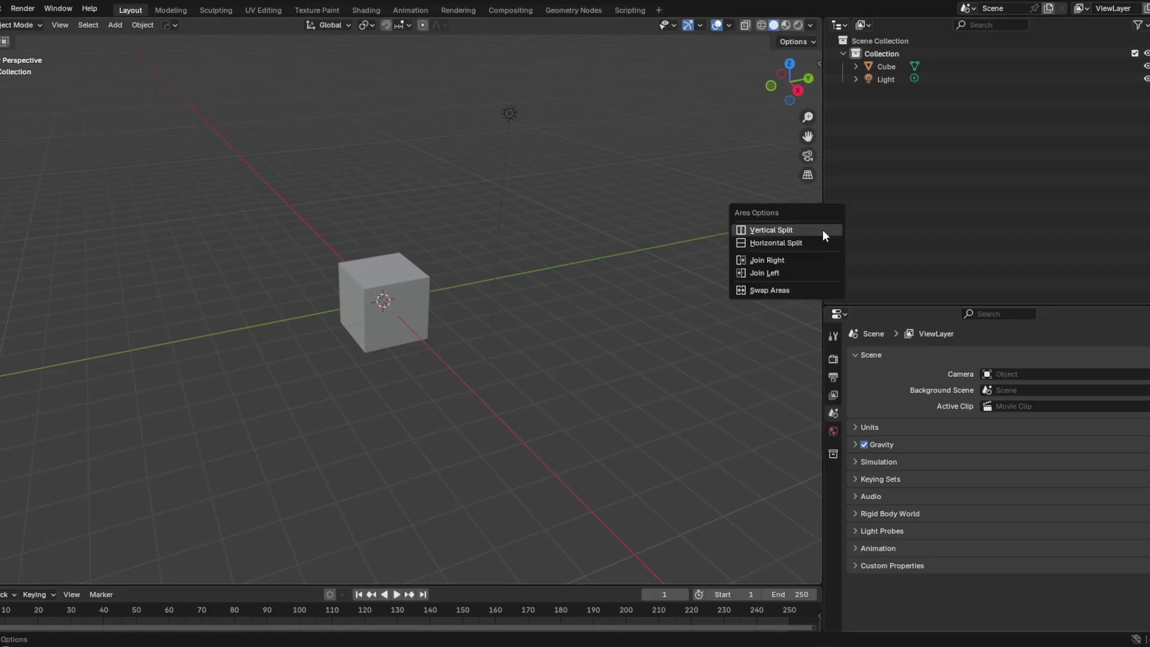
click(770, 230)
click(345, 240)
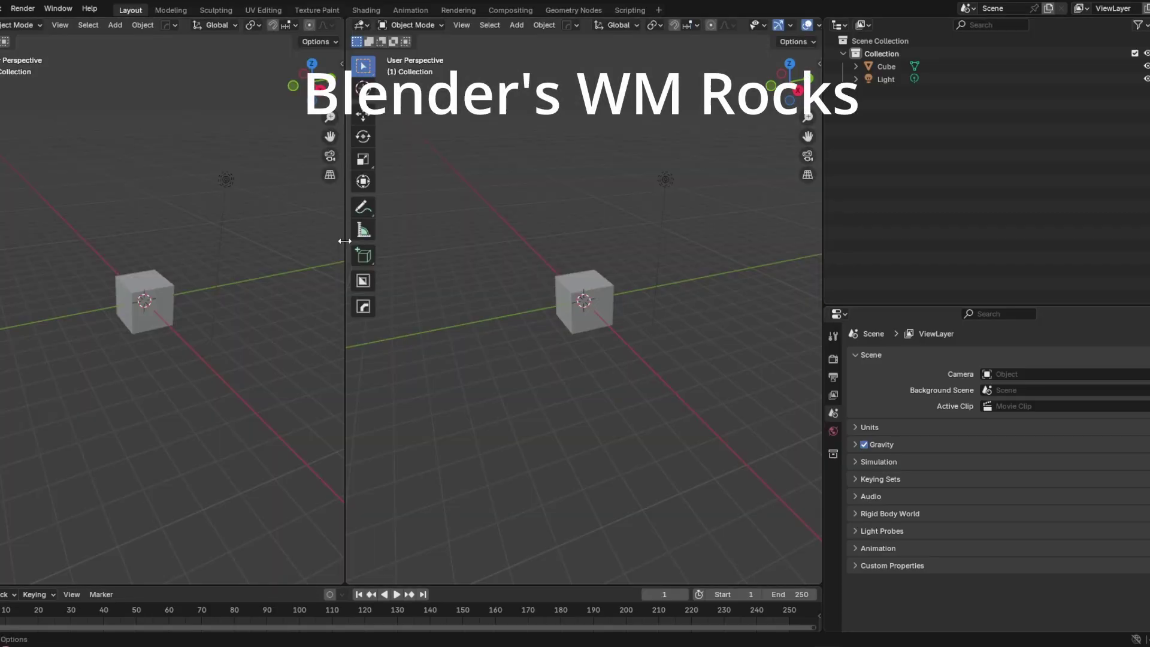
middle_drag(479, 251, 688, 329)
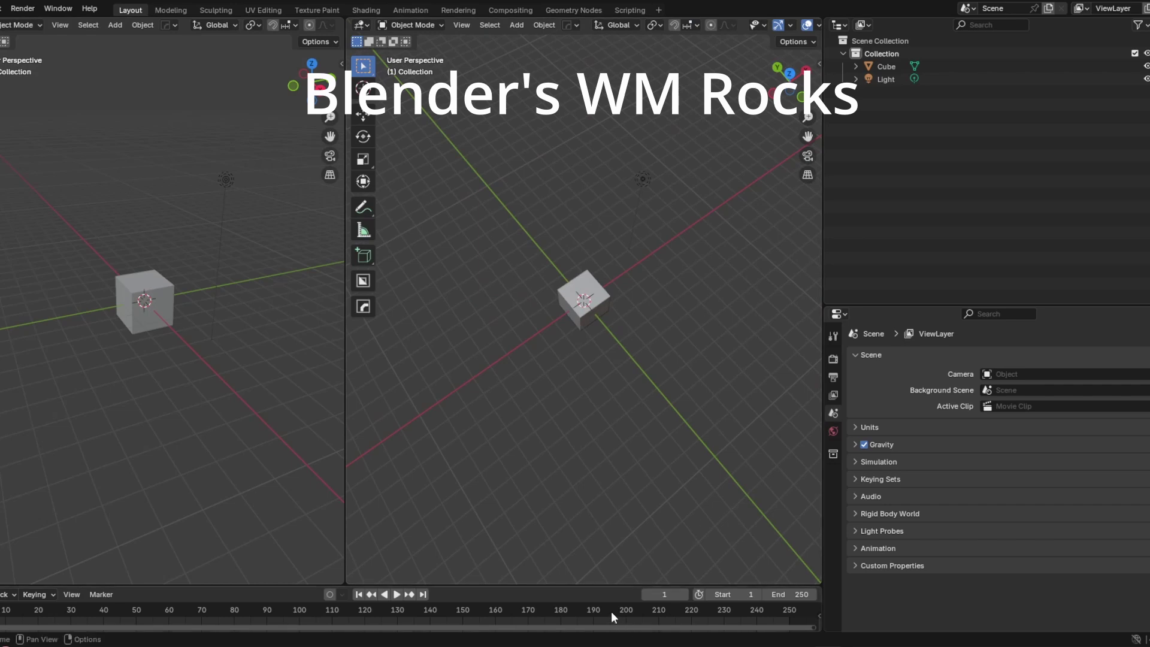
Step: Split the right view horizontally into top and bottom views
right_click(599, 585)
click(601, 582)
click(593, 329)
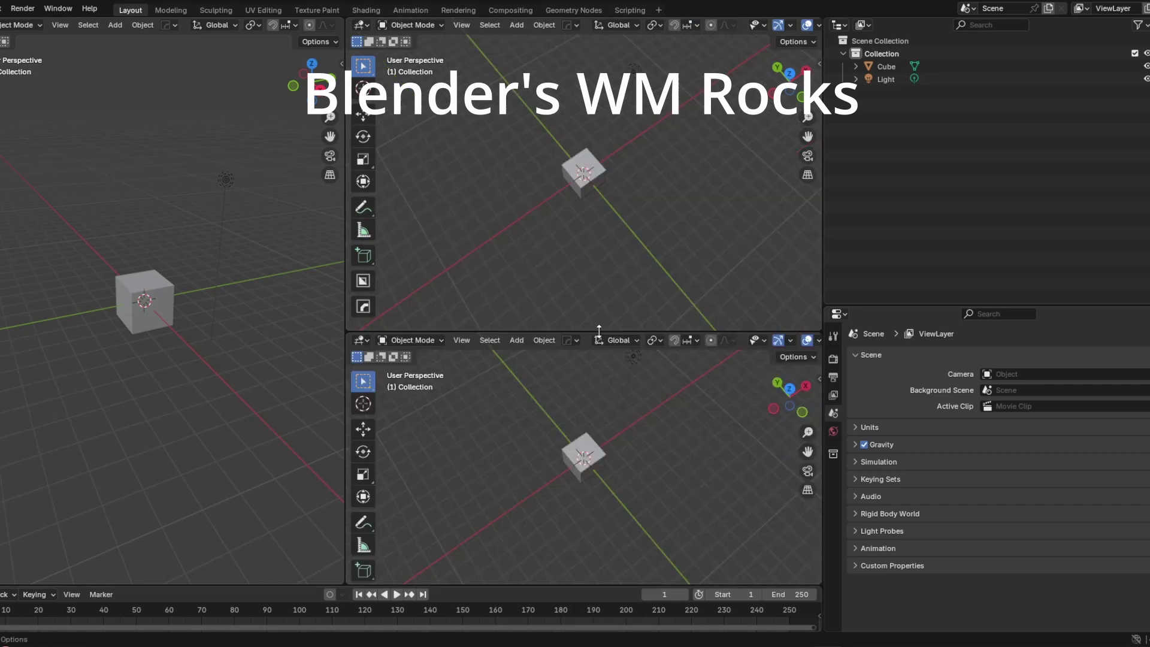
drag(593, 329, 592, 201)
Step: Select the Cube, orbit the bottom and left views, and resize the area borders
click(592, 380)
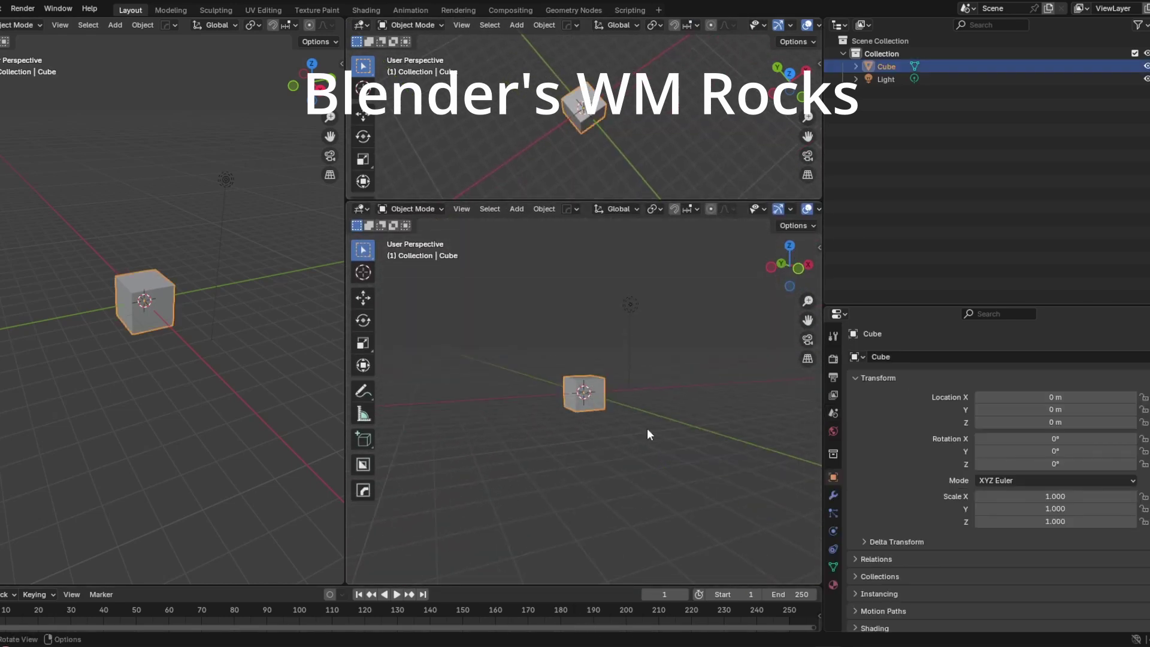
middle_drag(647, 428, 551, 488)
middle_drag(240, 372, 329, 314)
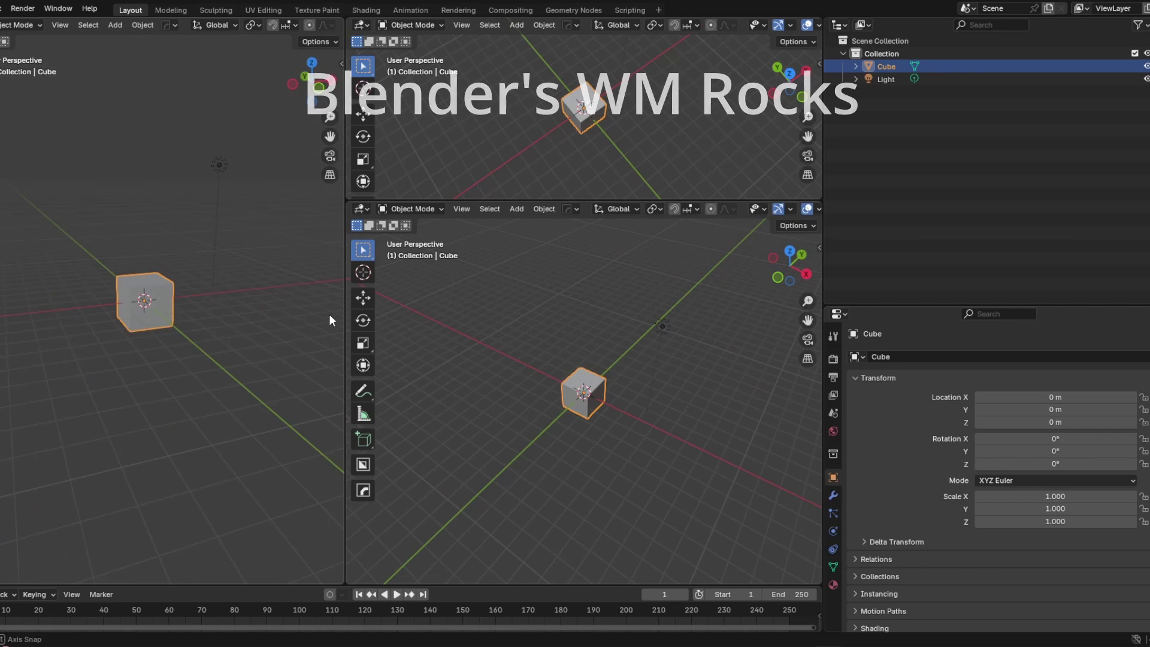
drag(598, 198, 539, 321)
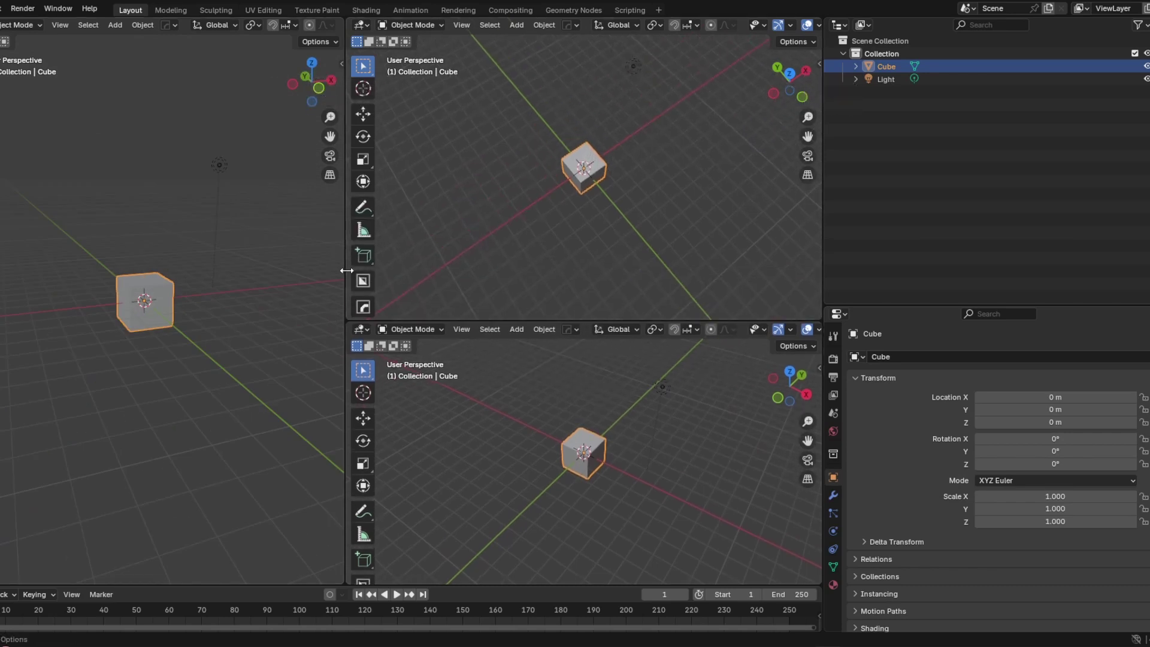
drag(347, 270, 235, 267)
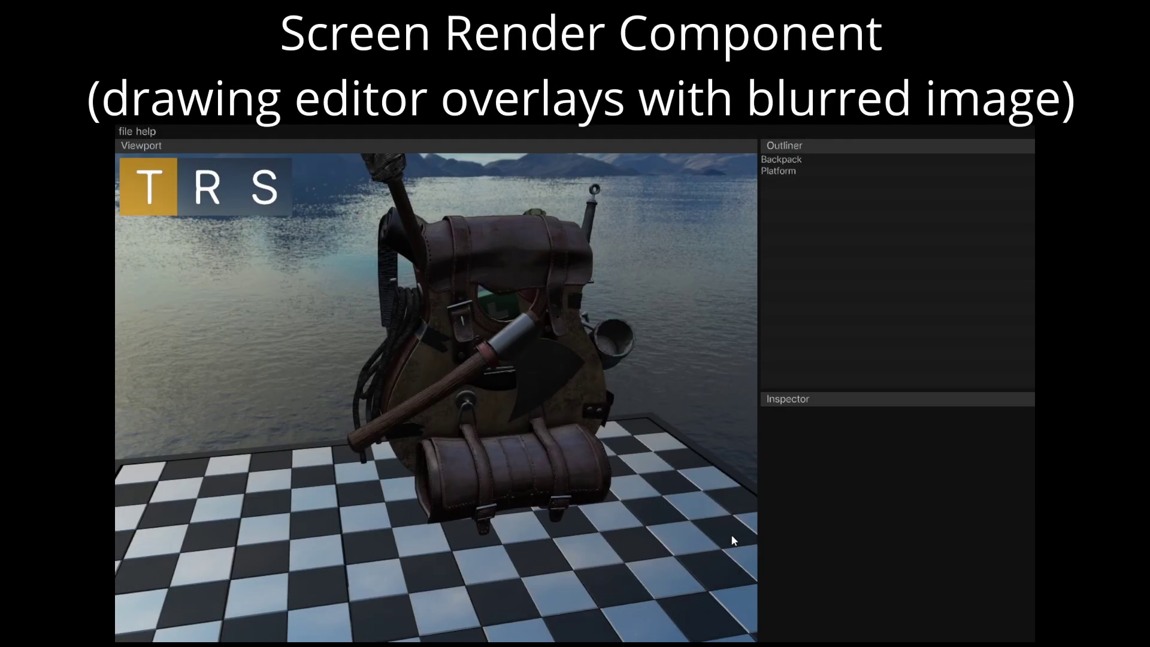
Step: Select the backpack and cycle its gizmo modes while orbiting the camera around it
click(435, 313)
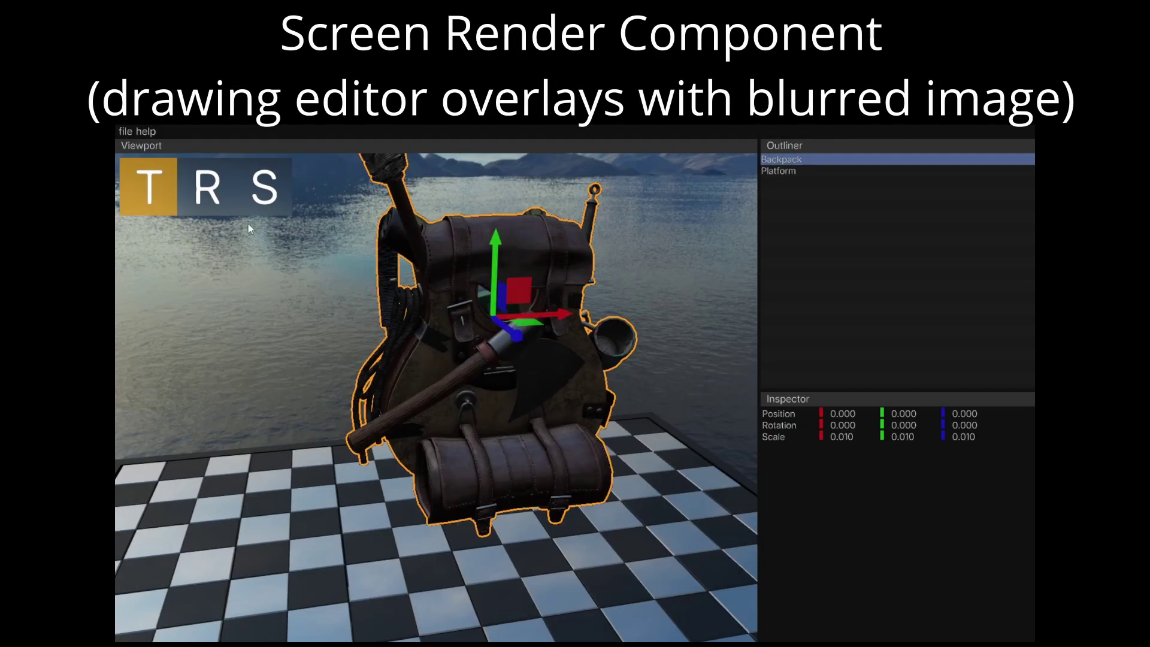
click(207, 197)
click(263, 186)
right_drag(371, 288, 442, 311)
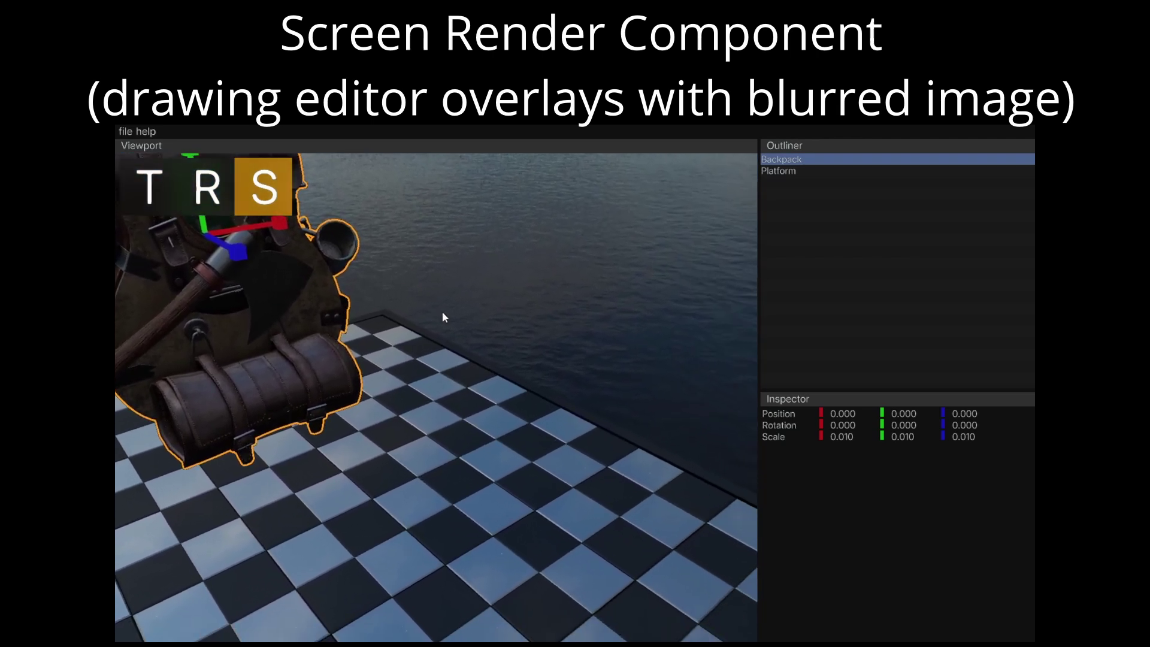
click(214, 205)
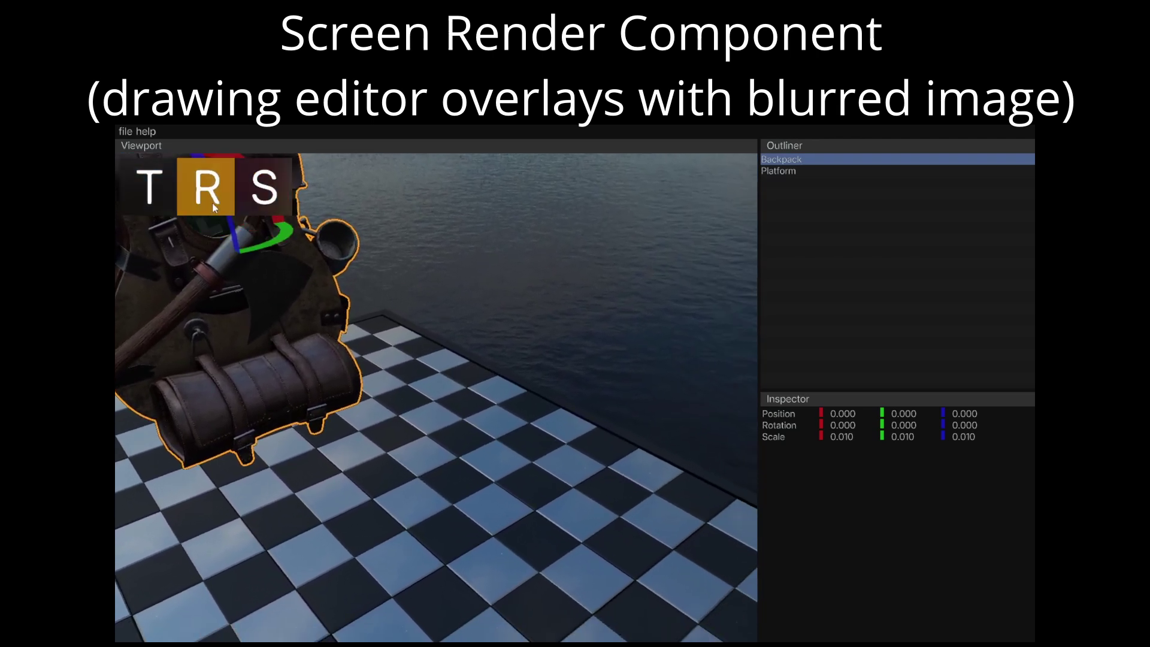
click(153, 191)
right_drag(333, 324, 257, 380)
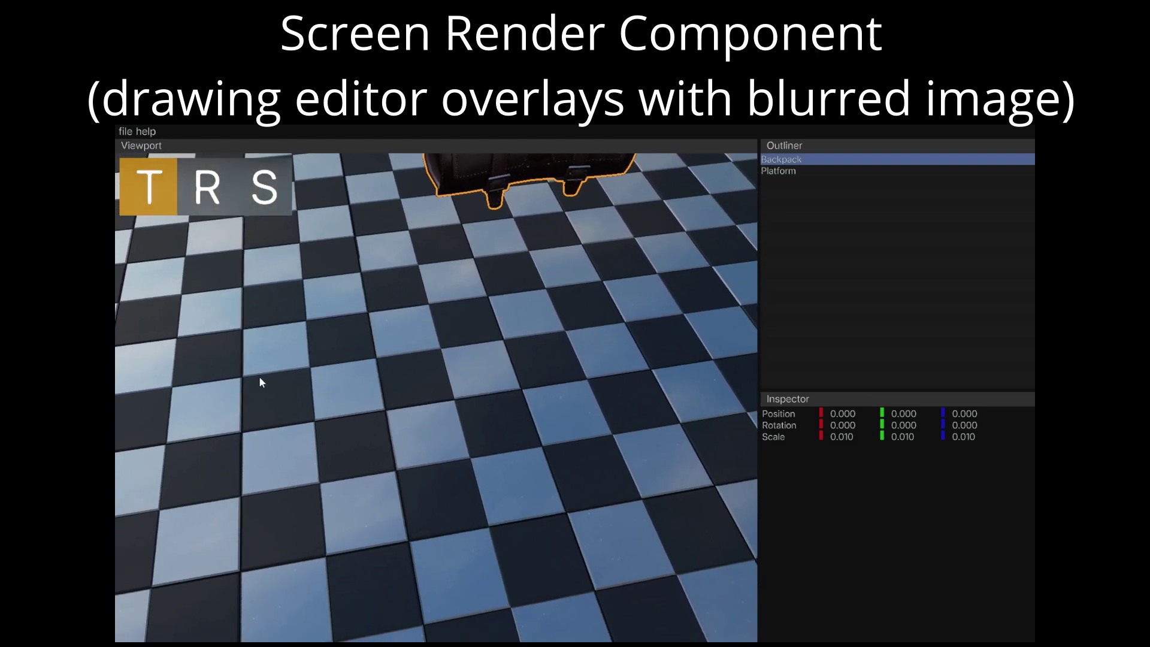
right_drag(415, 395, 443, 298)
Step: Scale the backpack along X to 0.022, then translate it up to 0.438, 1.531
click(214, 200)
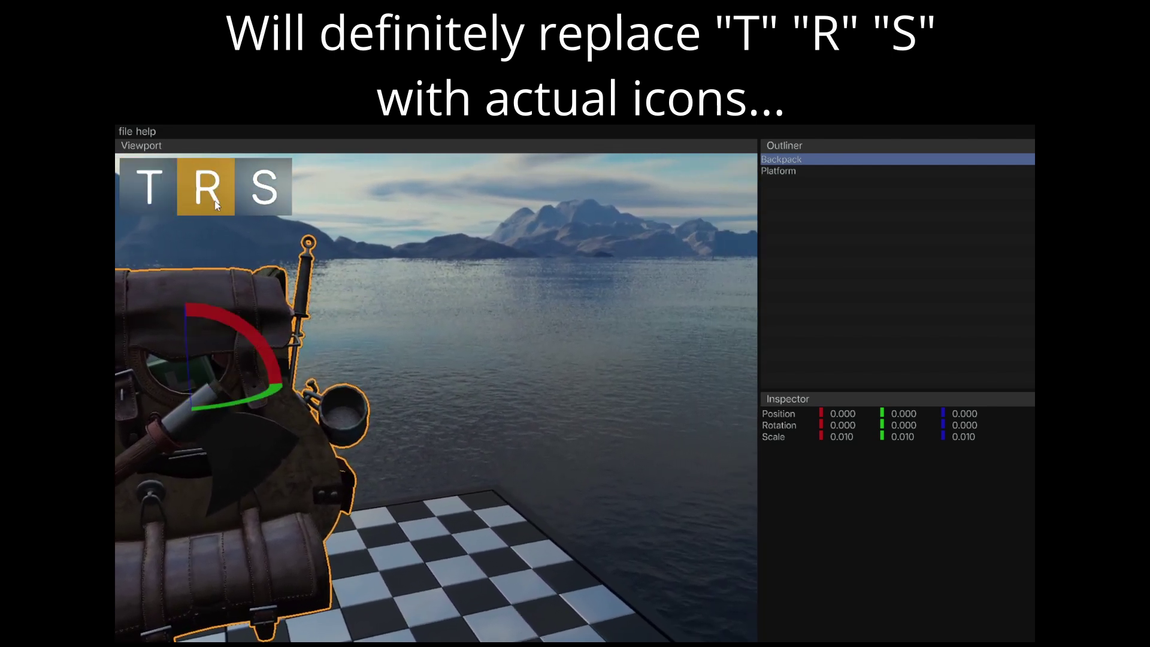
click(259, 206)
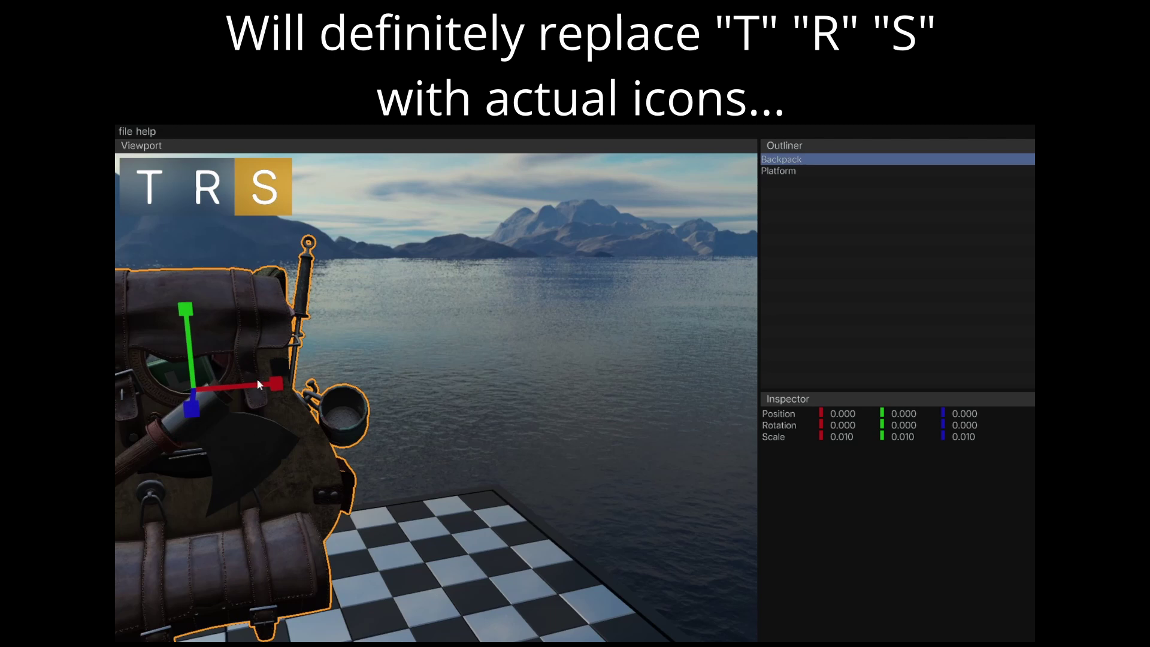
drag(258, 384, 328, 384)
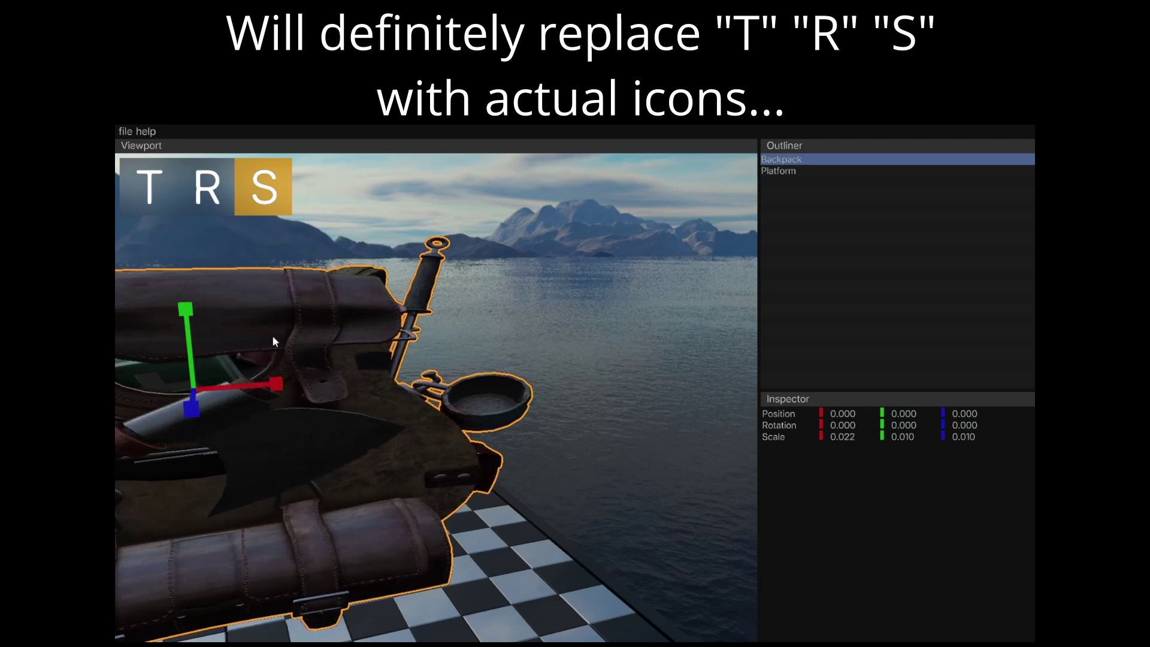
click(169, 178)
drag(219, 362, 250, 200)
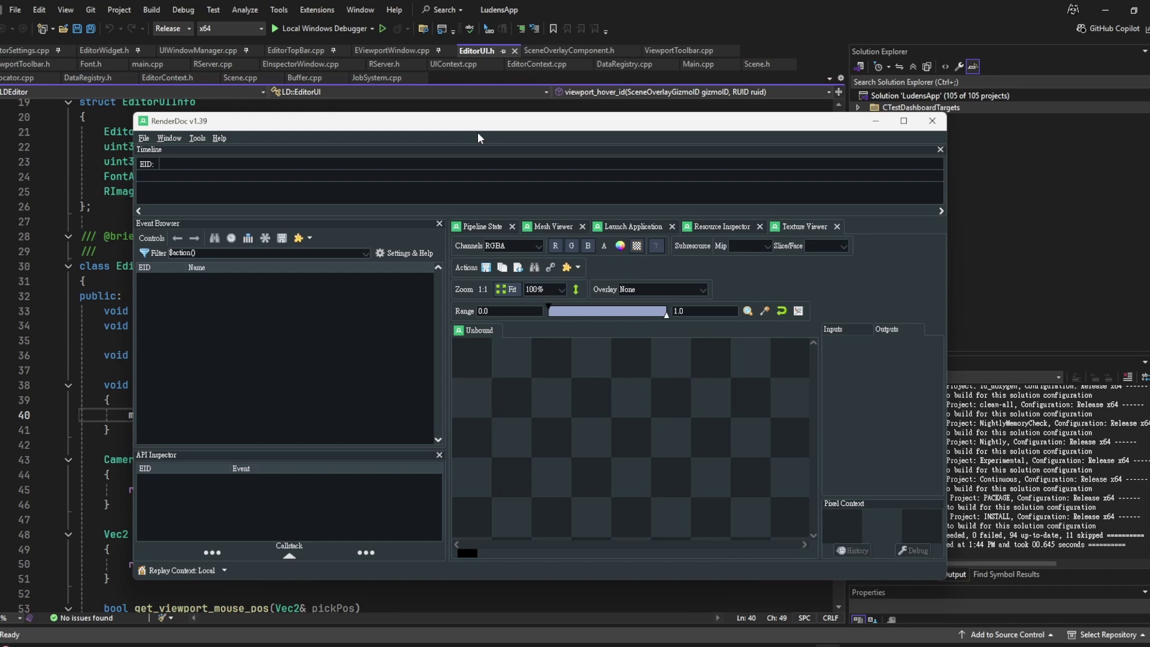
Step: Launch LDEditor.exe from RenderDoc's Launch Application options for frame capture
click(629, 227)
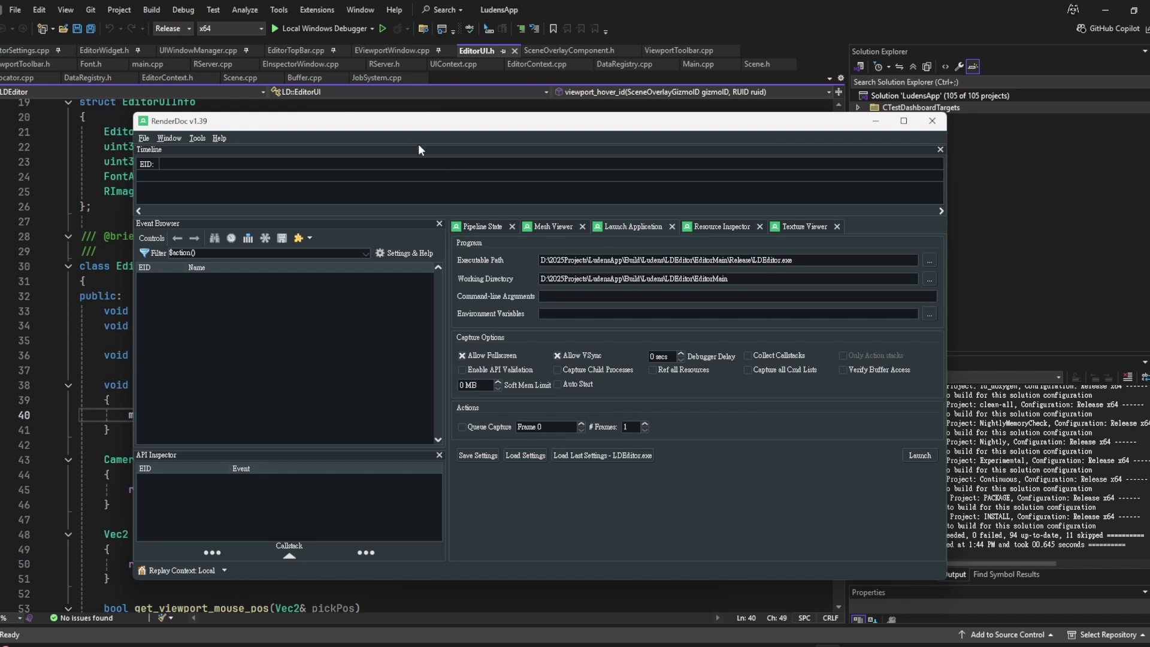
drag(416, 127, 418, 130)
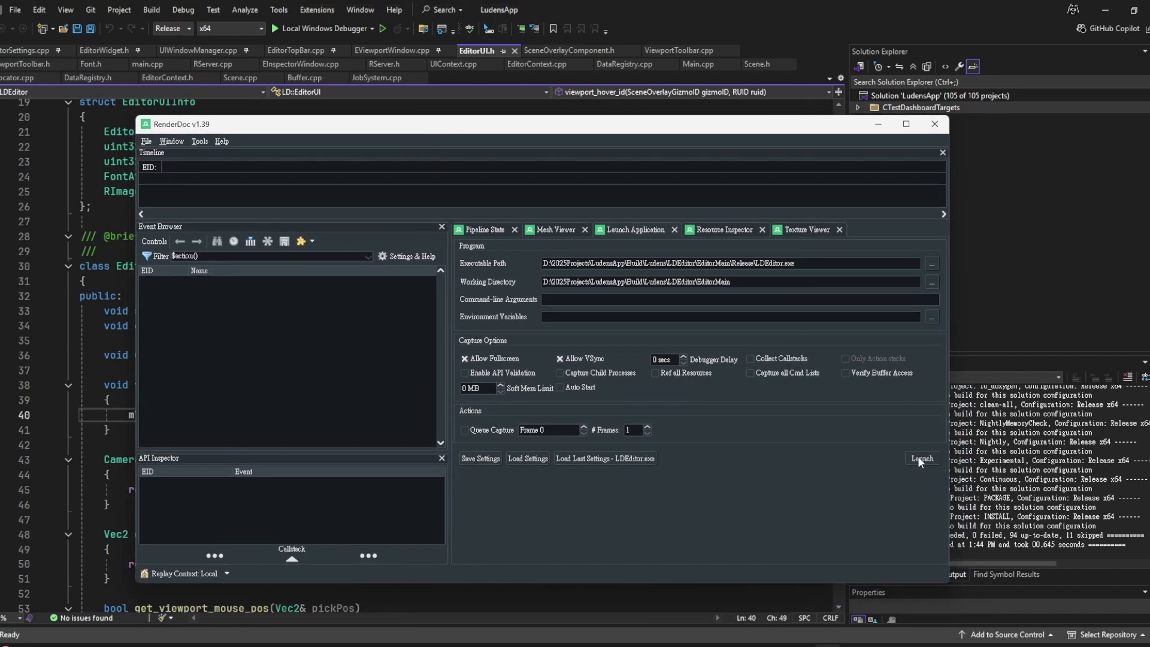
click(921, 458)
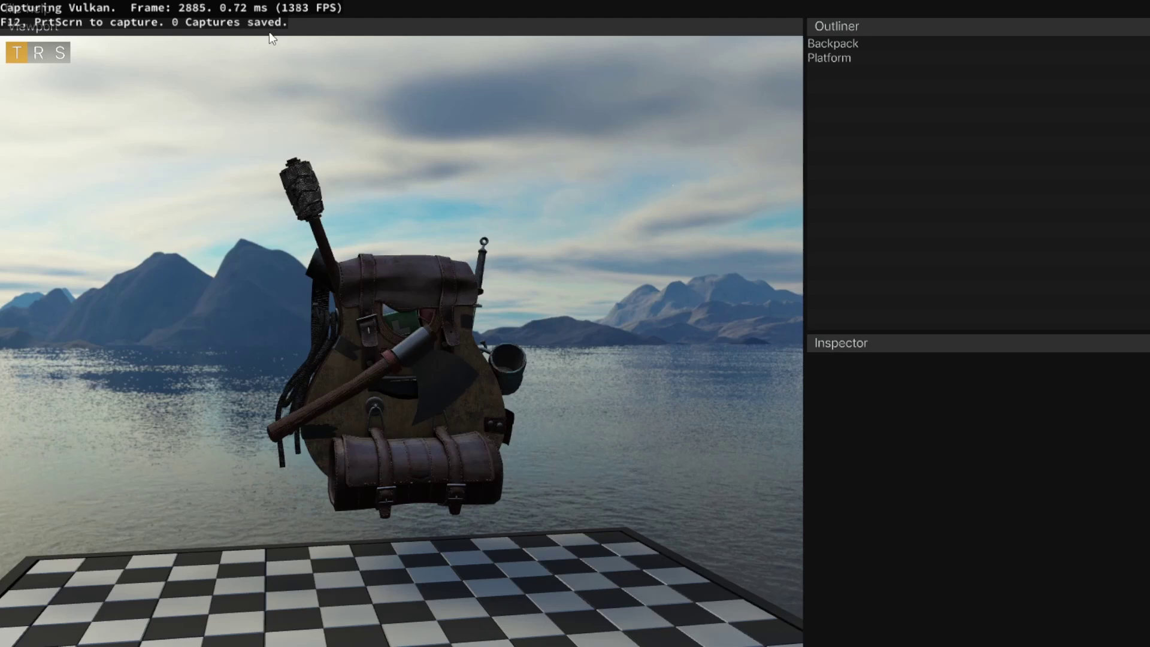
Step: Resize the viewport, Outliner and Inspector splitters and select the Platform in the Outliner
right_drag(361, 93, 480, 233)
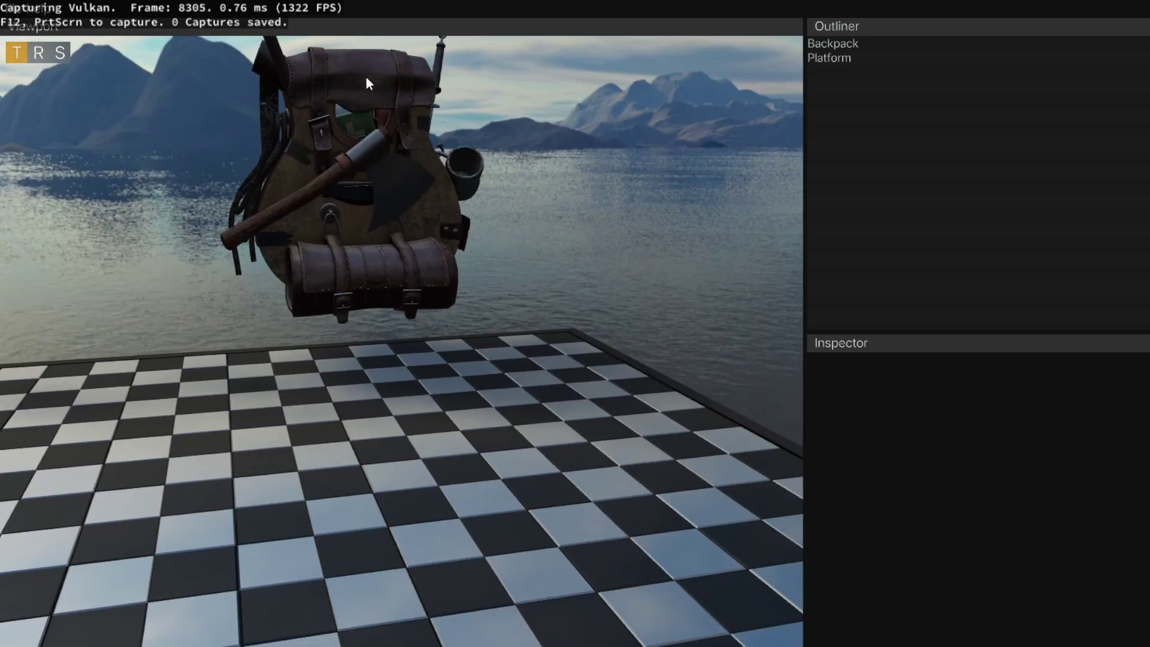
right_drag(365, 77, 484, 151)
drag(803, 180, 538, 180)
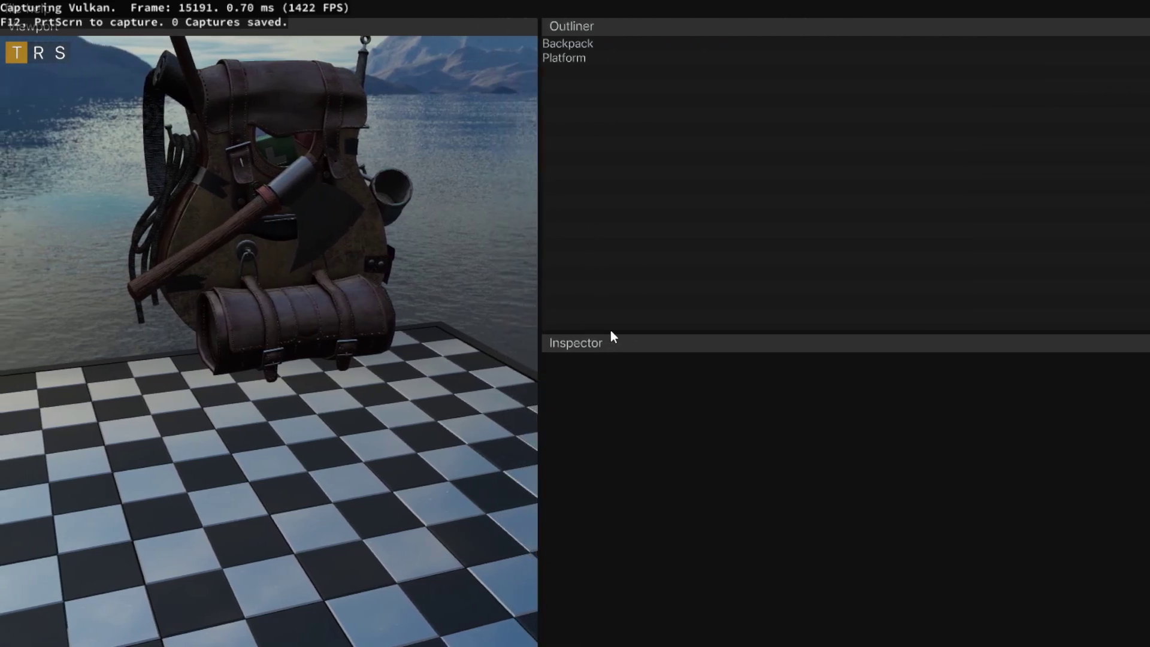
drag(610, 330, 616, 221)
click(564, 58)
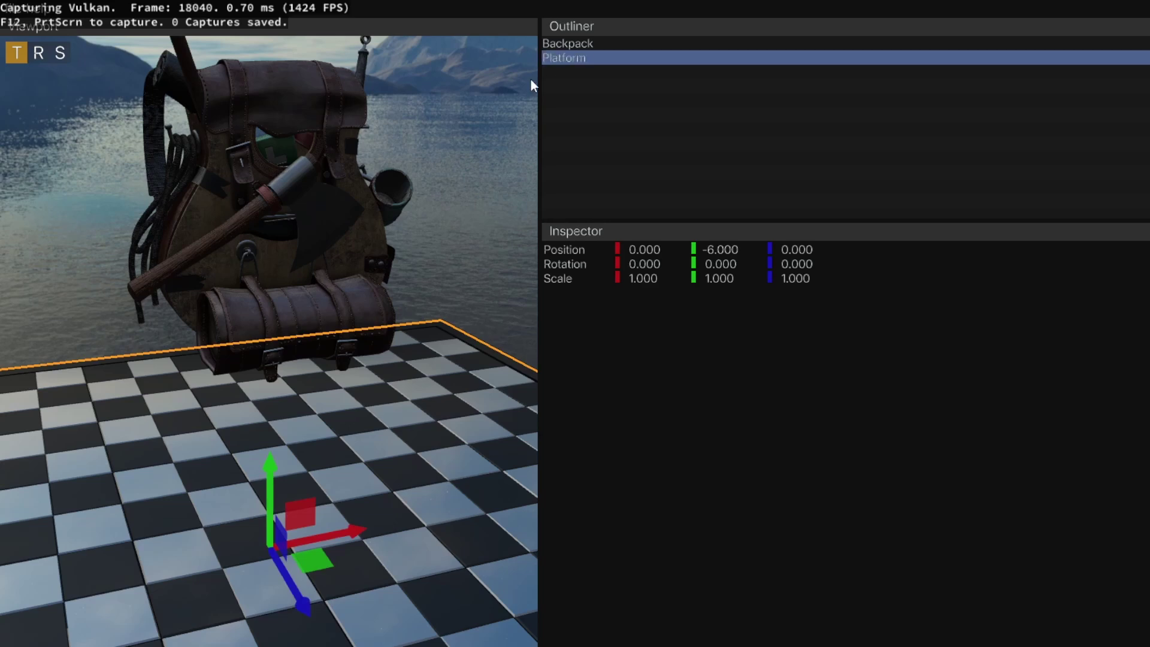
drag(539, 92, 664, 124)
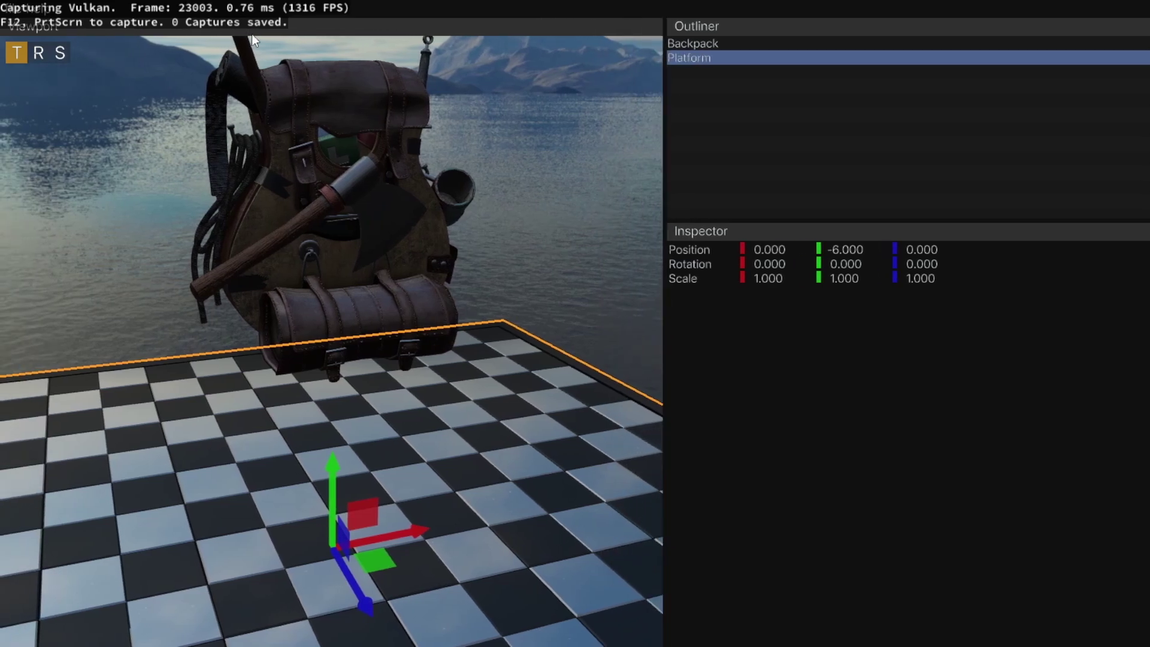
Step: Orbit around the backpack and platform, switching the gizmo to rotation then scale
middle_drag(221, 33, 387, 142)
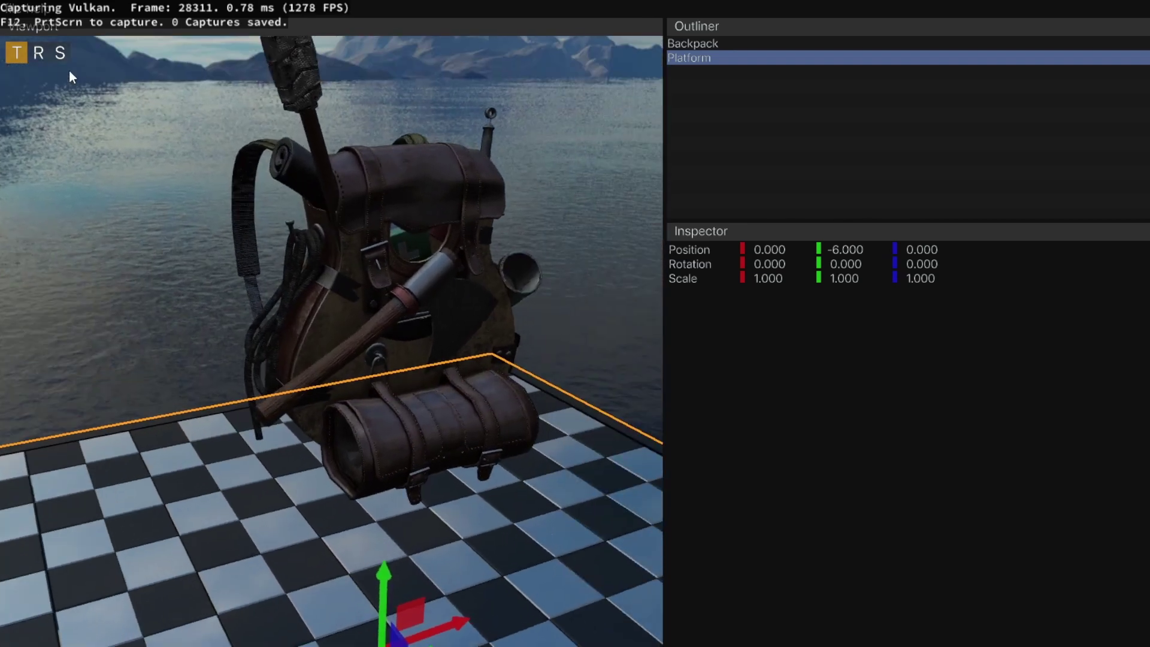
click(39, 53)
click(59, 54)
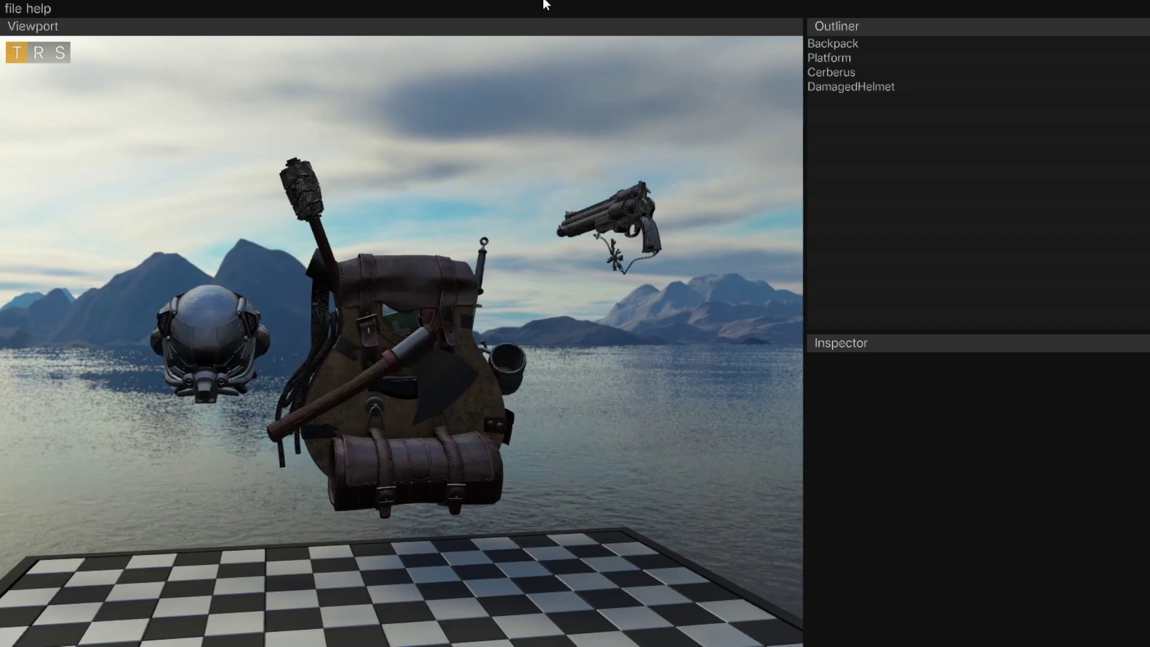
Step: Widen the Outliner and Inspector panels and make the Outliner taller
right_drag(542, 60, 796, 168)
drag(803, 167, 661, 169)
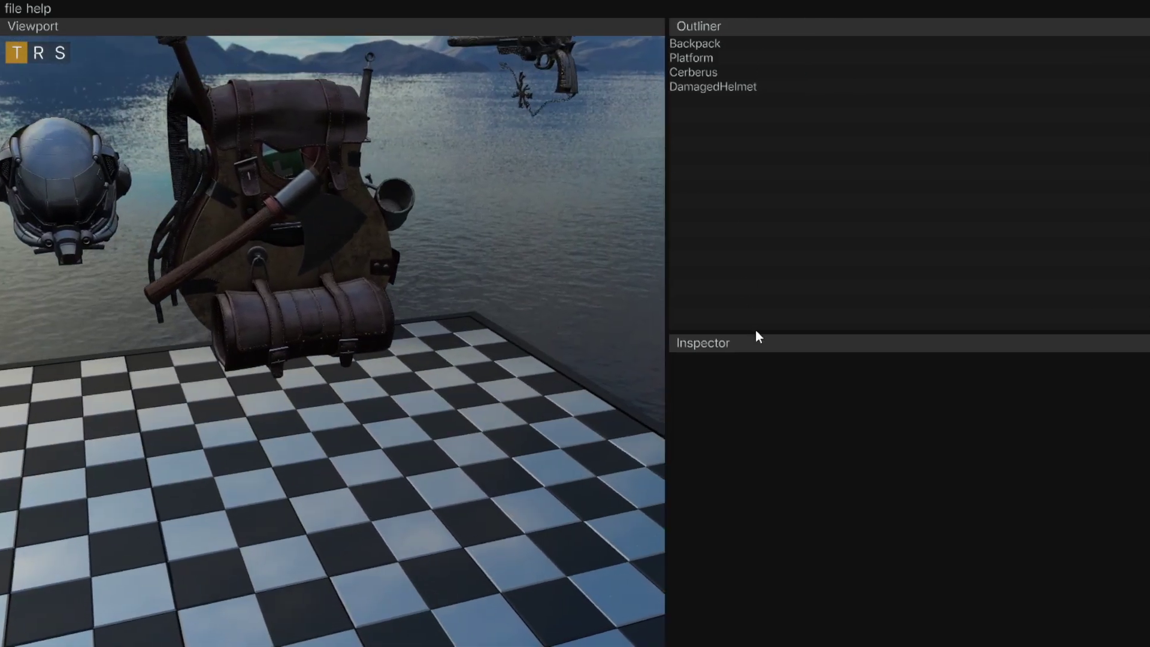
drag(756, 334, 751, 474)
Step: Select DamagedHelmet, Platform and Backpack in turn to check transforms, then reselect the Platform
click(712, 86)
click(694, 58)
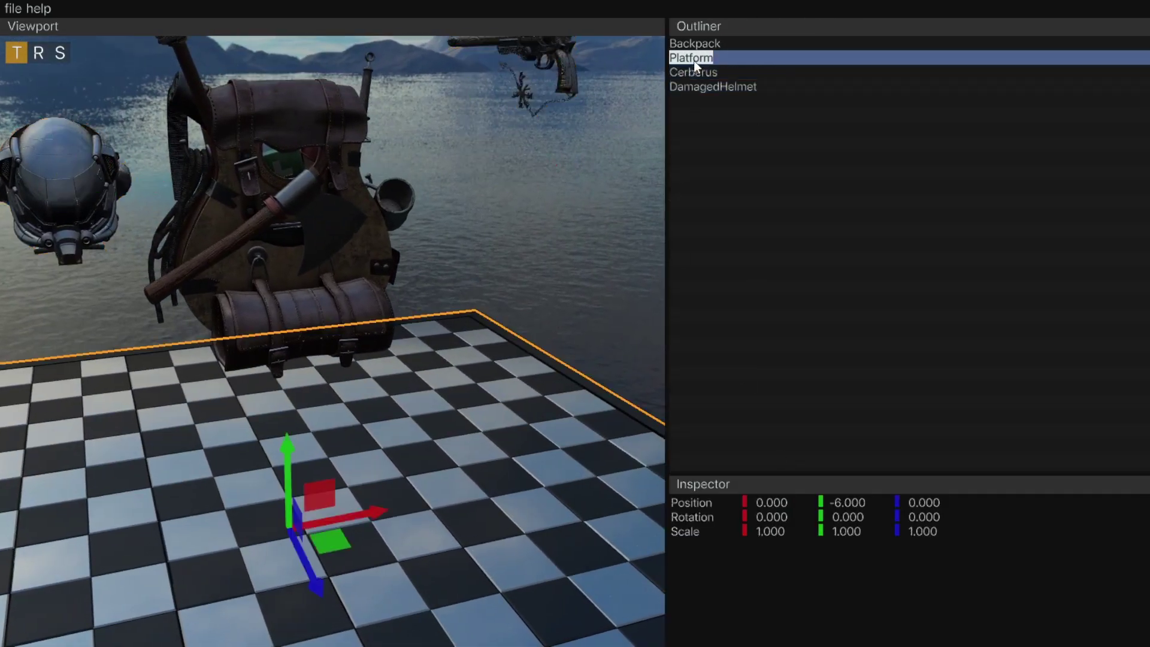
scroll(532, 300, up, 3)
click(695, 43)
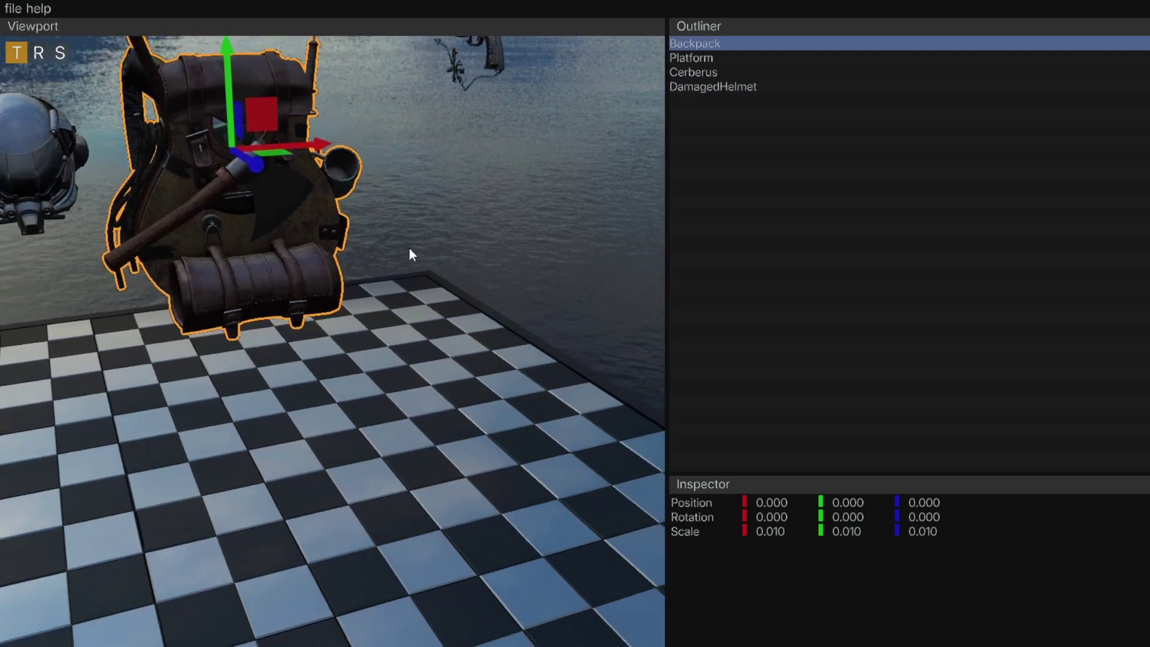
right_drag(408, 248, 374, 289)
click(374, 289)
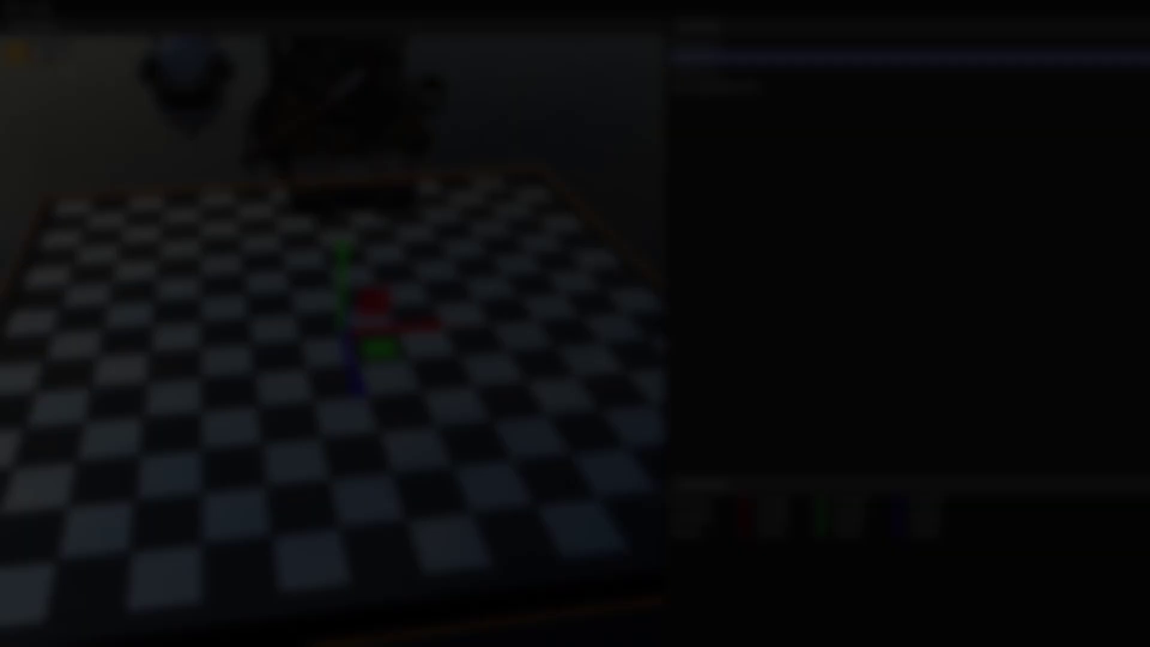